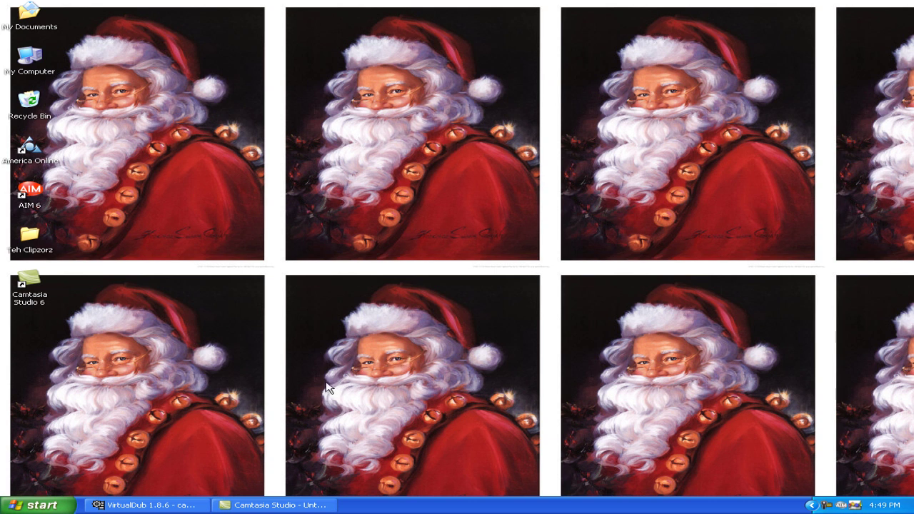
Open the Windows XP Start menu to reach the Vegas Pro 8.0 entry.
left_click(32, 506)
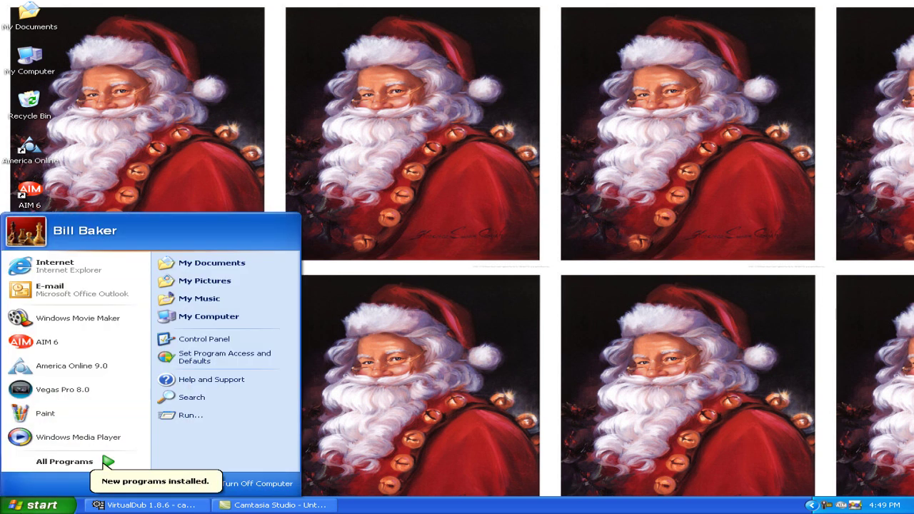
key("Escape")
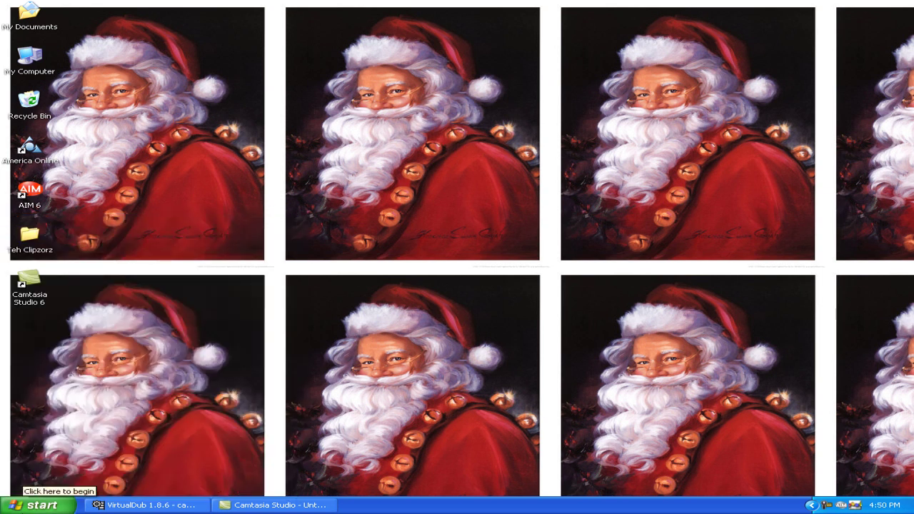
left_click(32, 505)
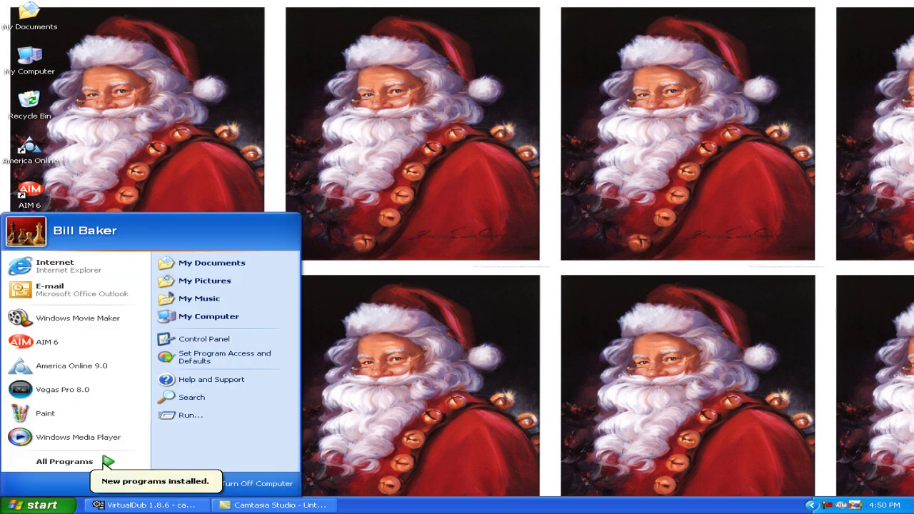
Launch Vegas Pro 8.0 and add the JaY DuB still from My Pictures to the timeline.
left_click(59, 392)
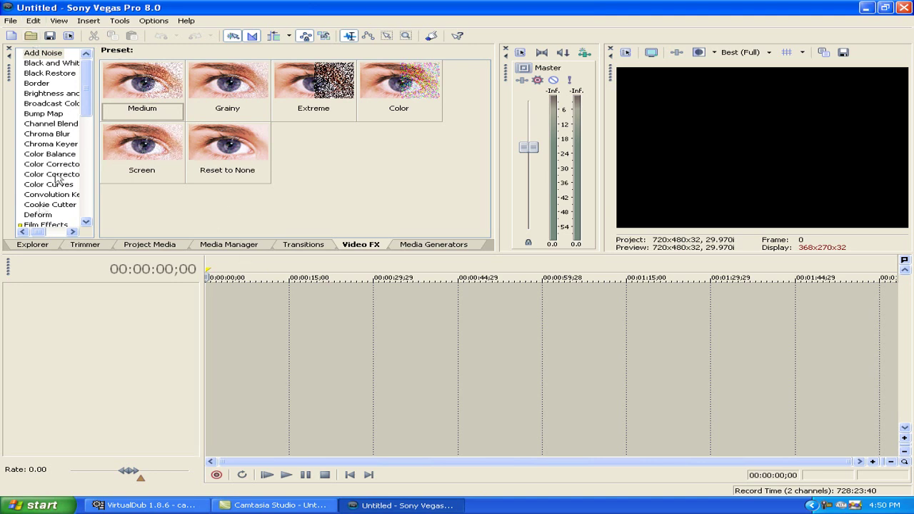
left_click(31, 245)
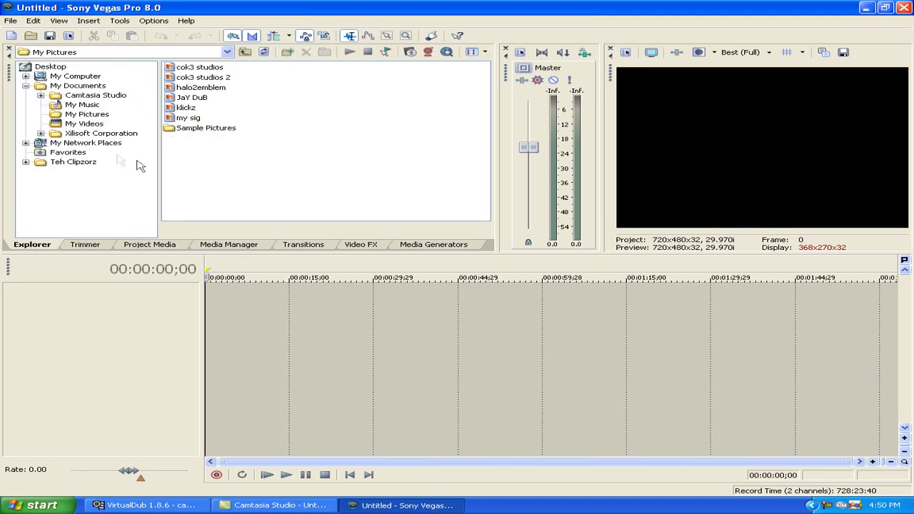
double_click(188, 99)
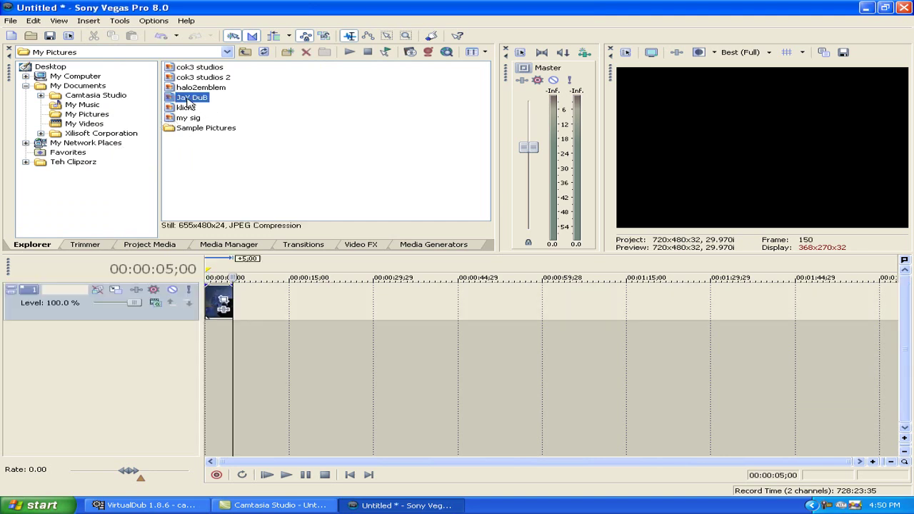
left_click(208, 329)
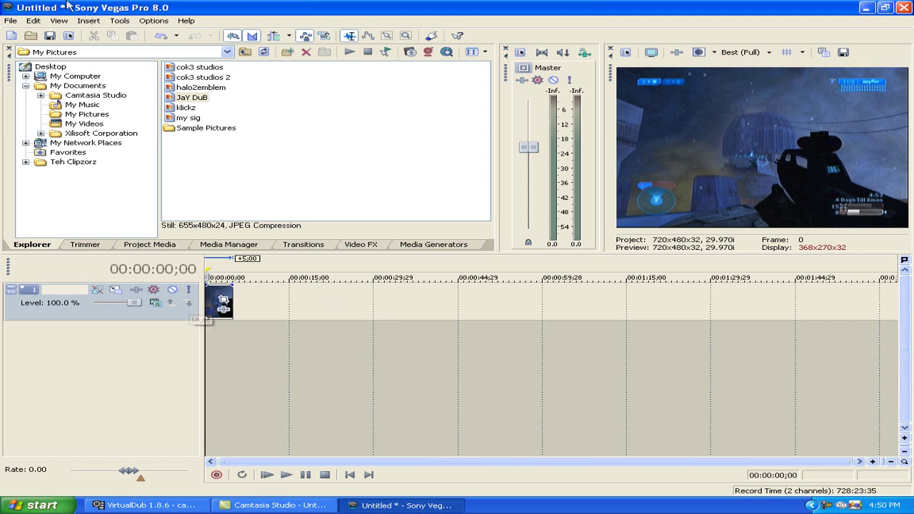
Insert a new video track and a Sample Text title above the still.
left_click(94, 24)
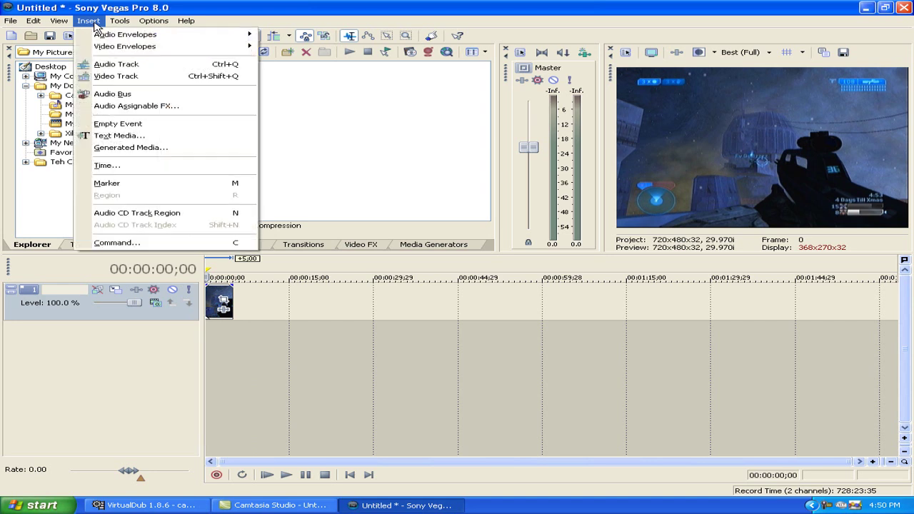
left_click(116, 77)
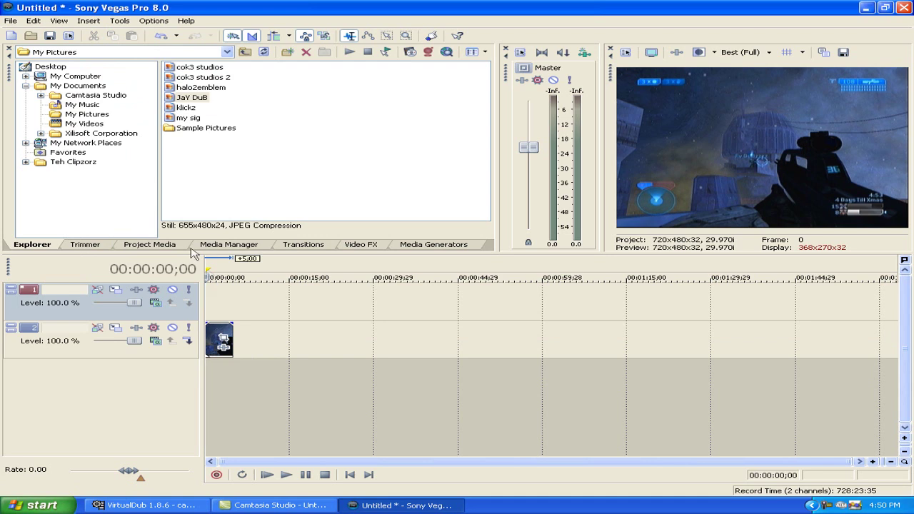
left_click(118, 21)
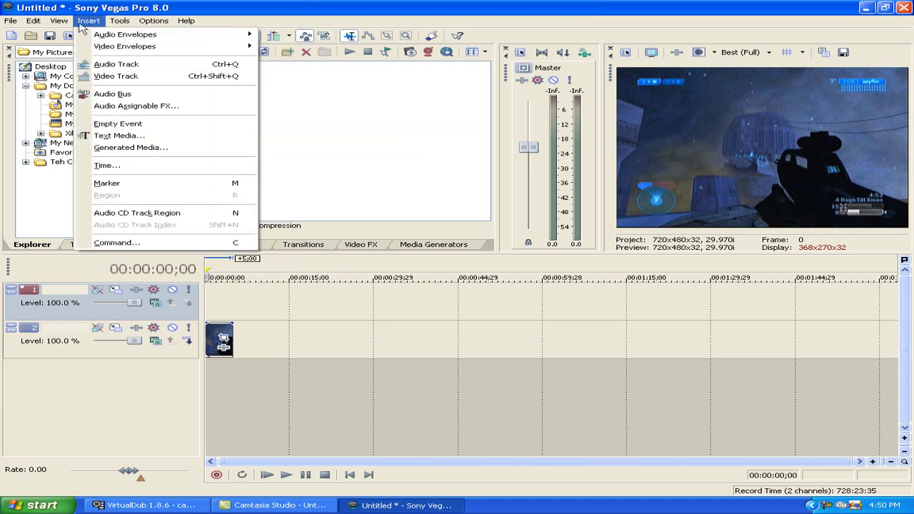
left_click(102, 137)
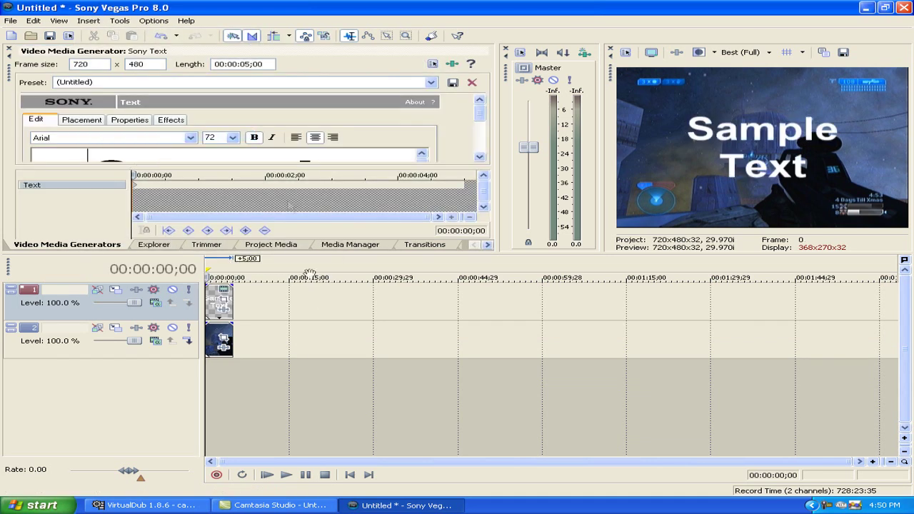
Replace the title's 'Sample Text' with 'Skate4funman'.
scroll(465, 116, "down", 3)
left_click(400, 118)
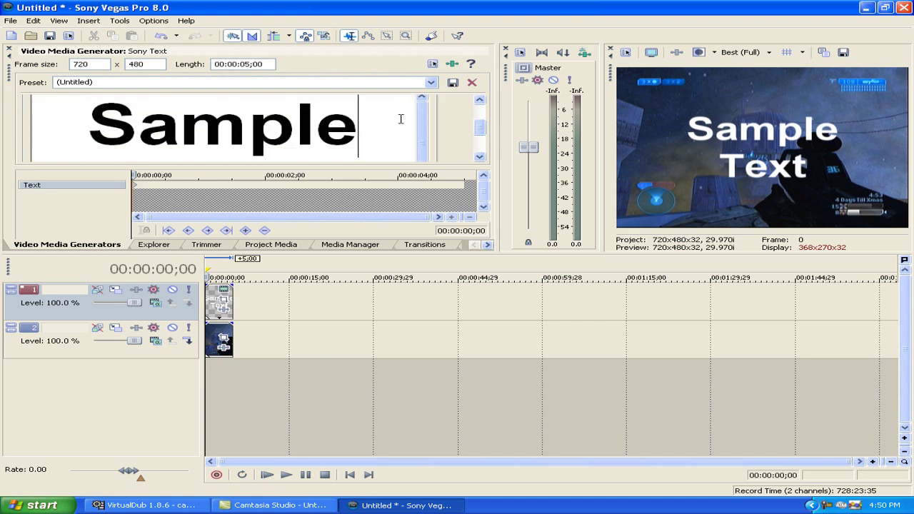
key("BackSpace")
key("BackSpace")
key("BackSpace")
key("BackSpace")
key("BackSpace")
scroll(479, 150, "down", 2)
key("ctrl+a")
key("Delete")
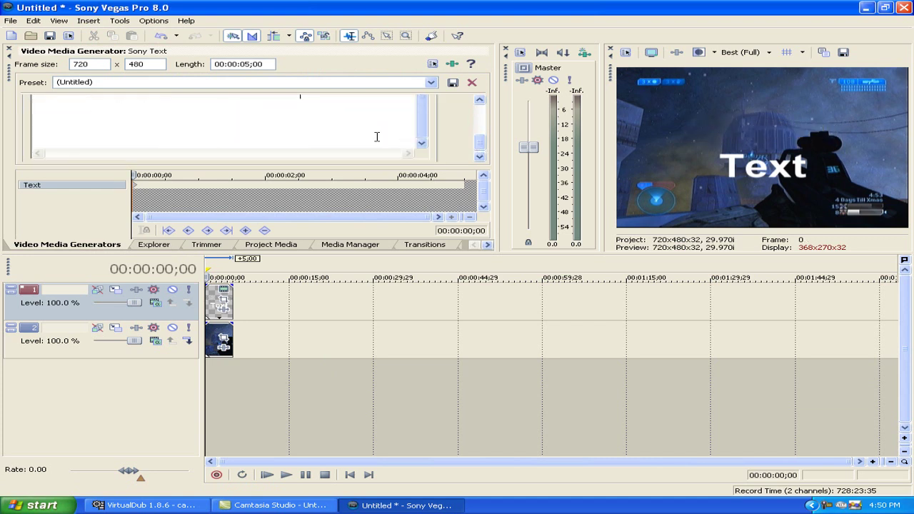
type("Skate")
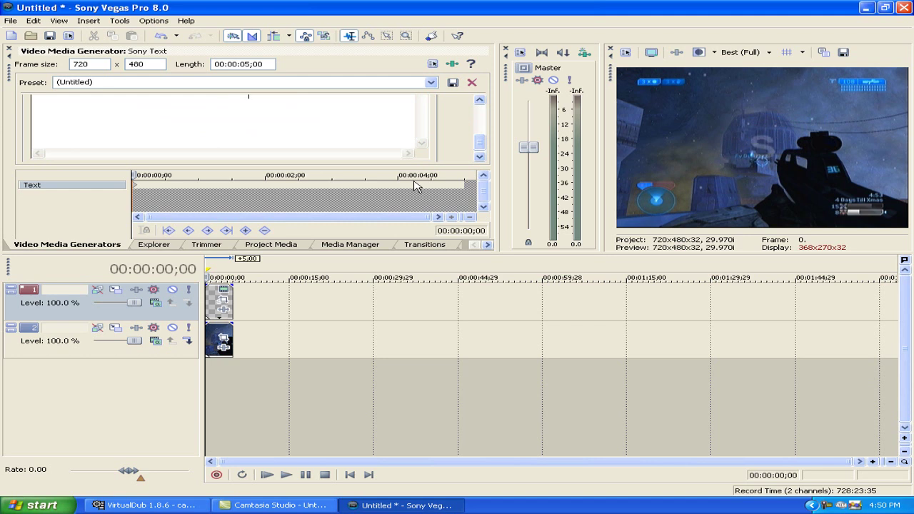
type("4funman")
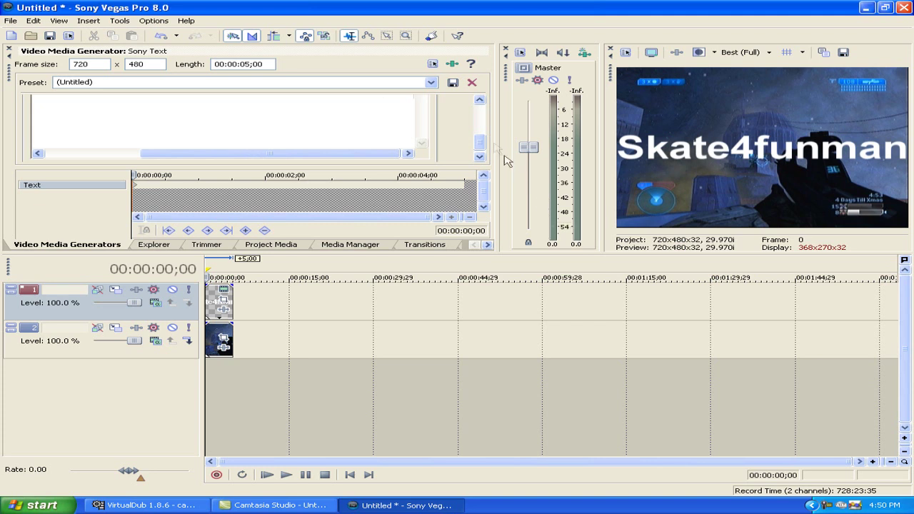
left_click_drag(481, 140, 480, 112)
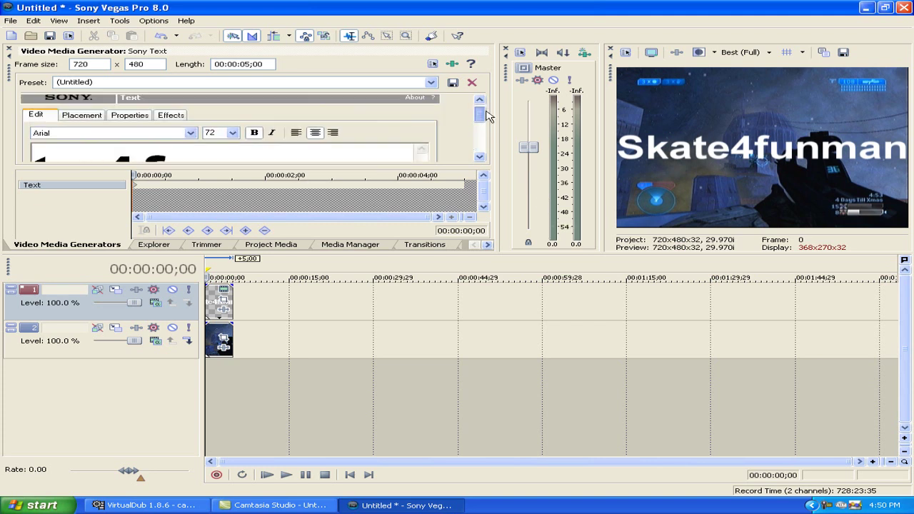
Set the Skate4funman text to font size 36 and the Impact font.
left_click(233, 134)
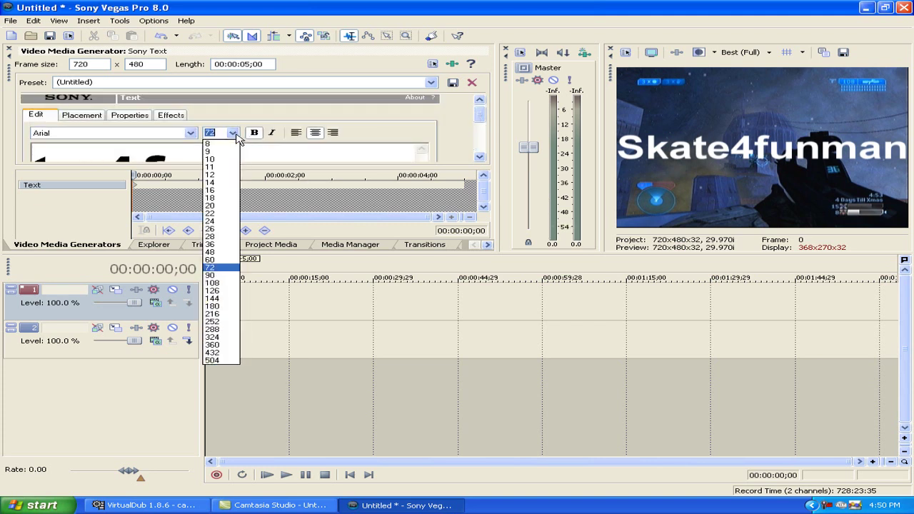
left_click(211, 245)
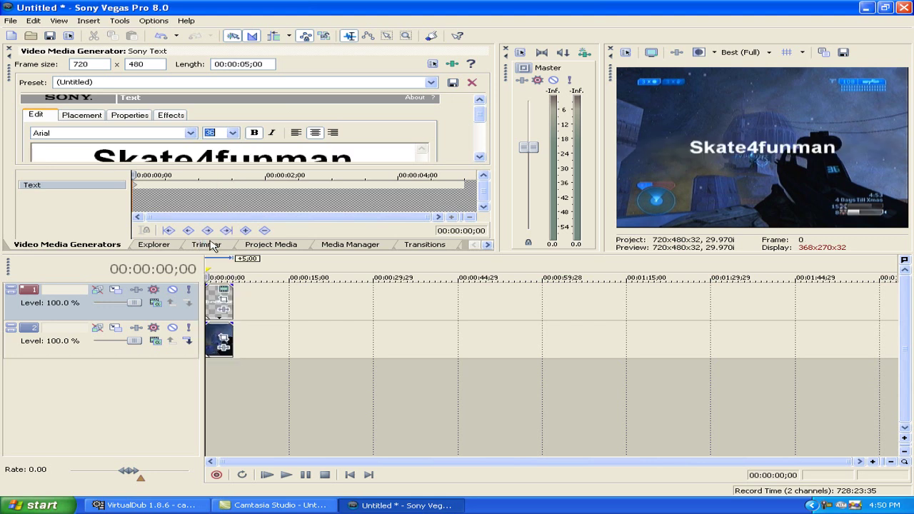
left_click(190, 133)
scroll(145, 216, "down", 10)
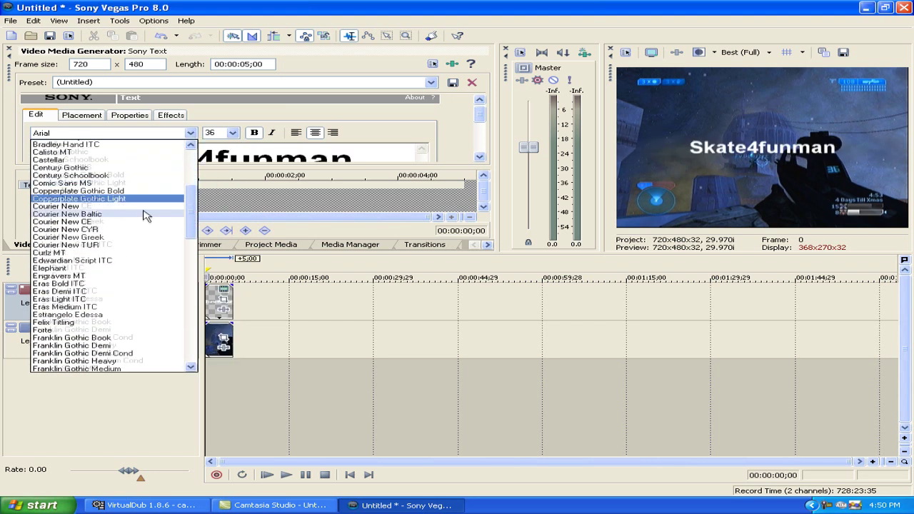
scroll(145, 216, "down", 12)
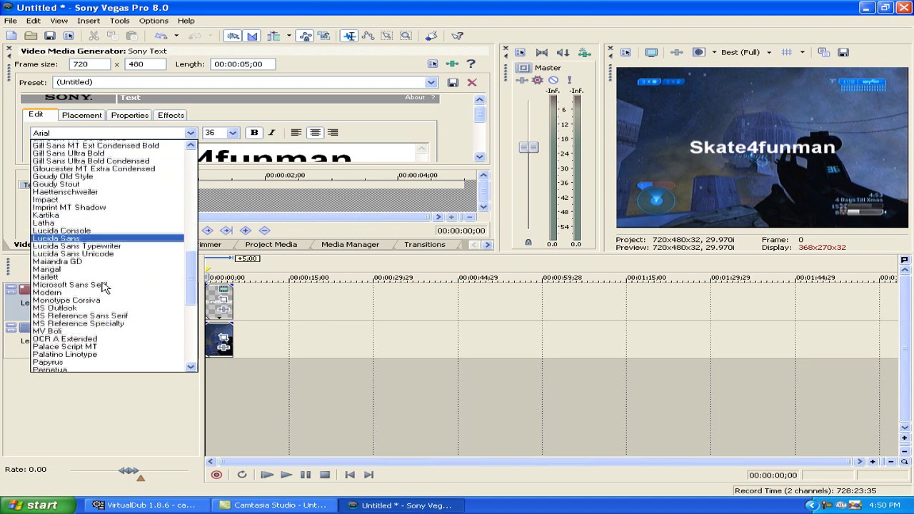
scroll(89, 285, "down", 1)
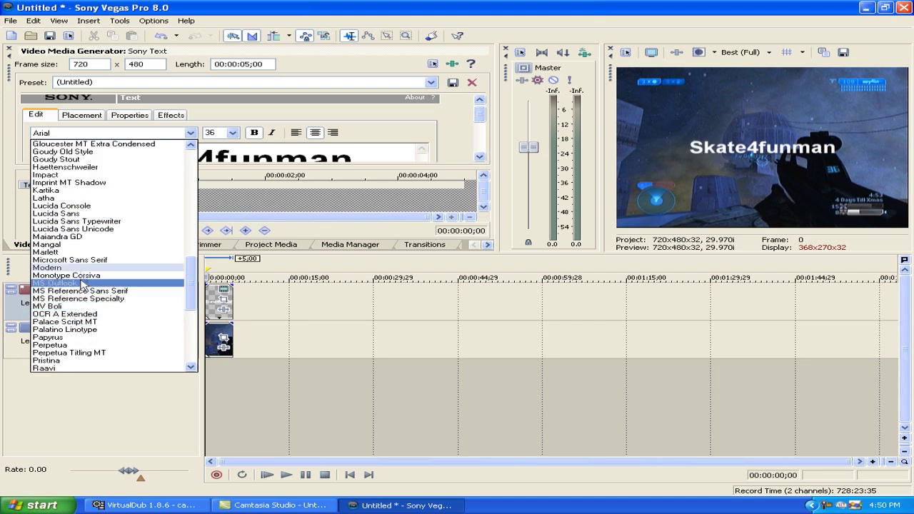
scroll(84, 290, "down", 1)
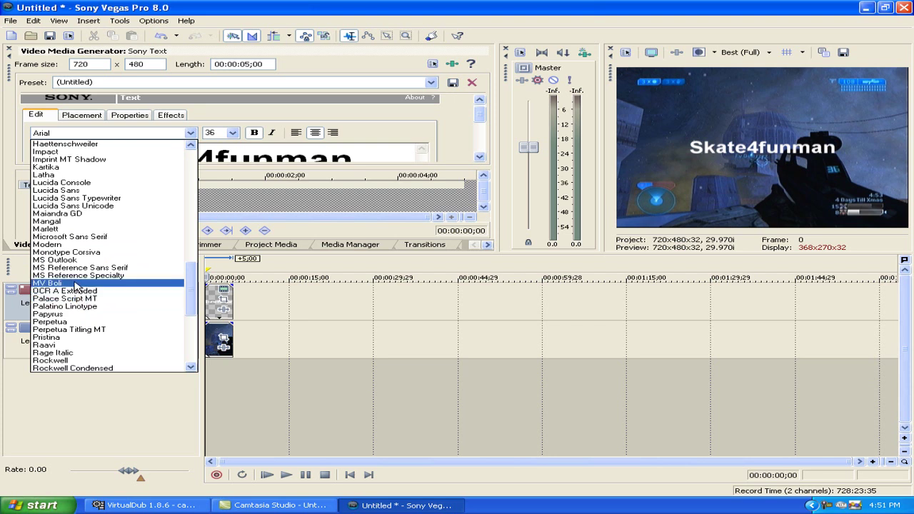
scroll(76, 285, "down", 7)
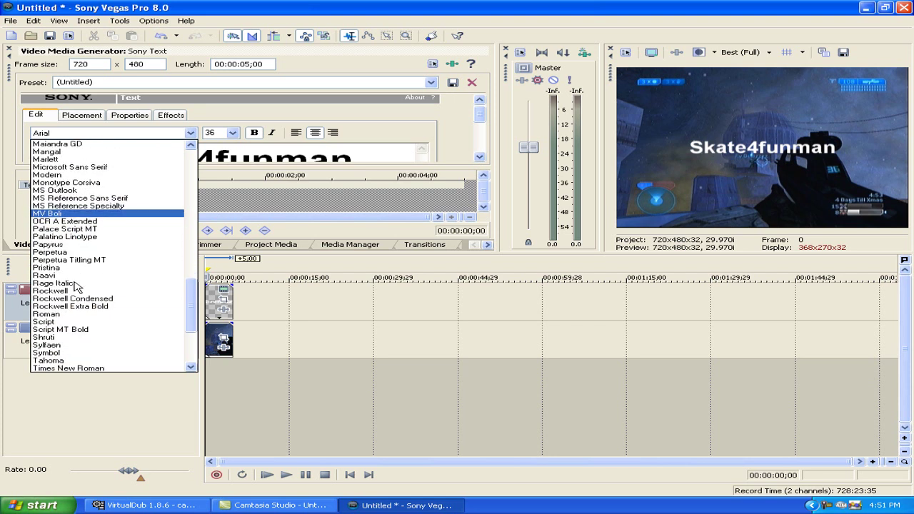
scroll(78, 287, "down", 4)
scroll(77, 285, "up", 10)
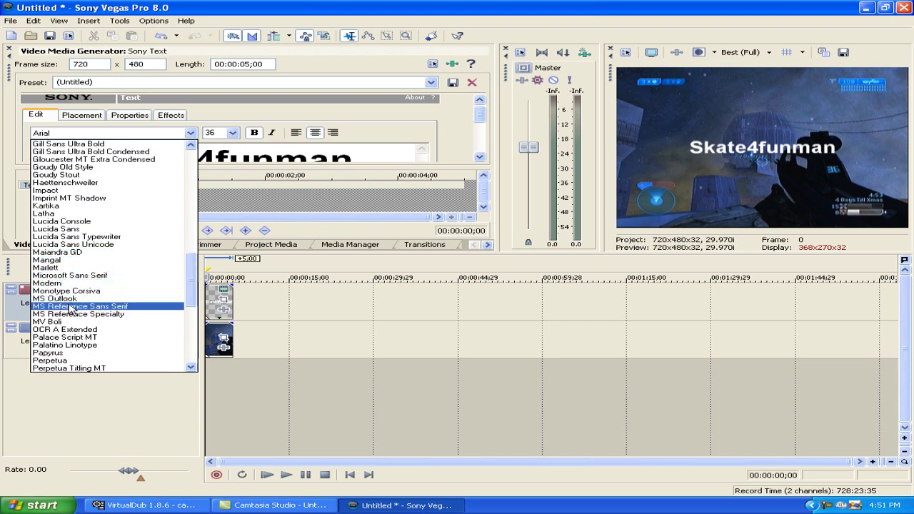
scroll(71, 309, "down", 1)
scroll(72, 314, "down", 1)
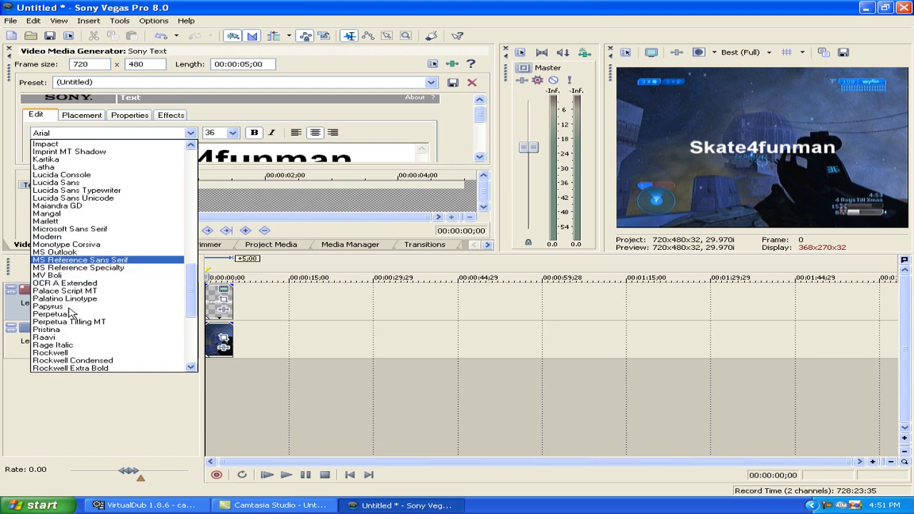
scroll(71, 313, "up", 20)
scroll(72, 312, "up", 1)
scroll(71, 312, "down", 8)
scroll(72, 312, "down", 8)
scroll(72, 313, "down", 1)
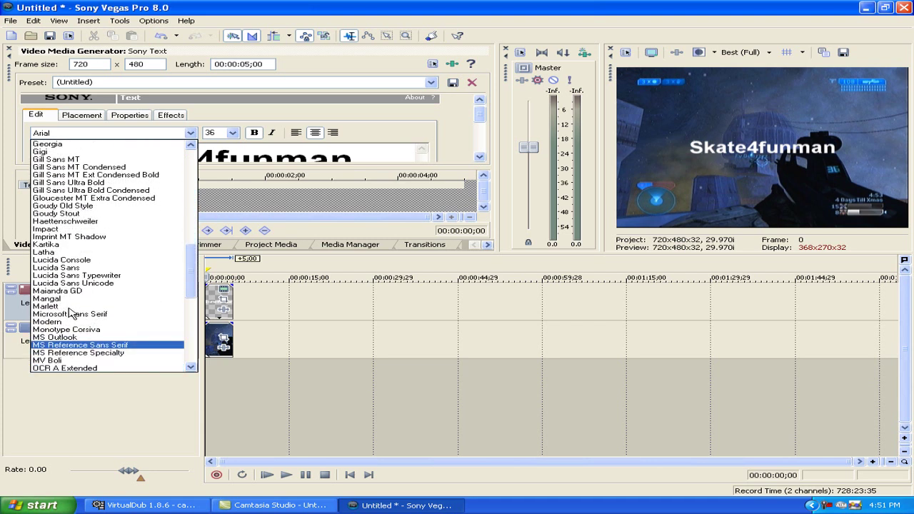
left_click(53, 230)
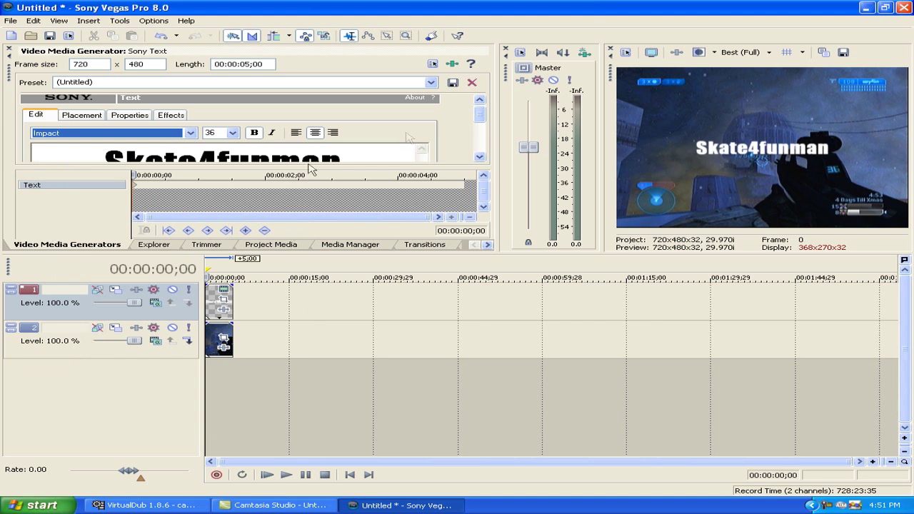
Drag the title into the frame's lower-left corner and show its outline effect settings.
left_click_drag(478, 114, 480, 142)
left_click(81, 120)
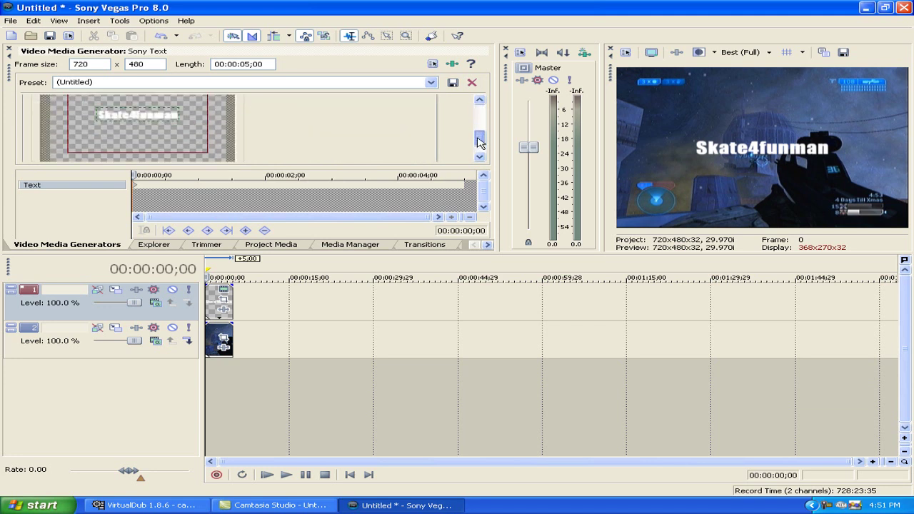
left_click_drag(146, 120, 81, 157)
left_click_drag(479, 138, 478, 144)
left_click_drag(113, 143, 108, 148)
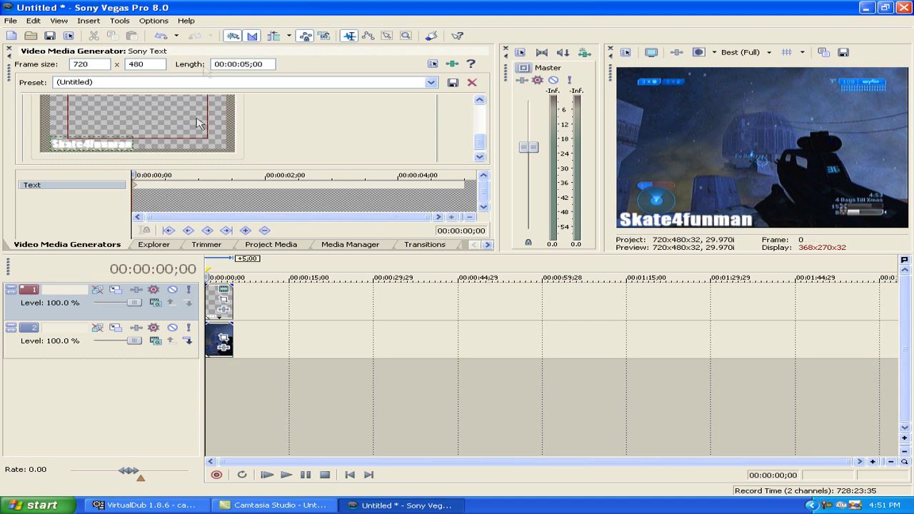
left_click_drag(480, 142, 483, 109)
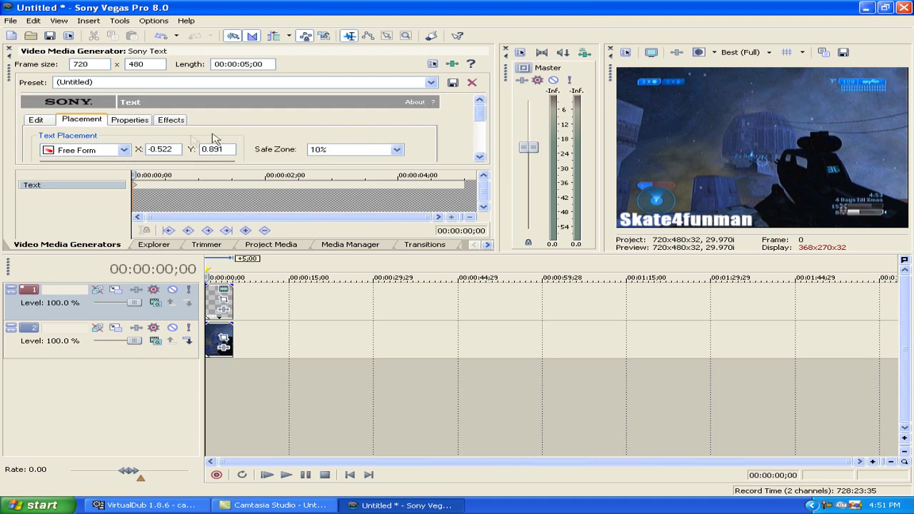
left_click(175, 122)
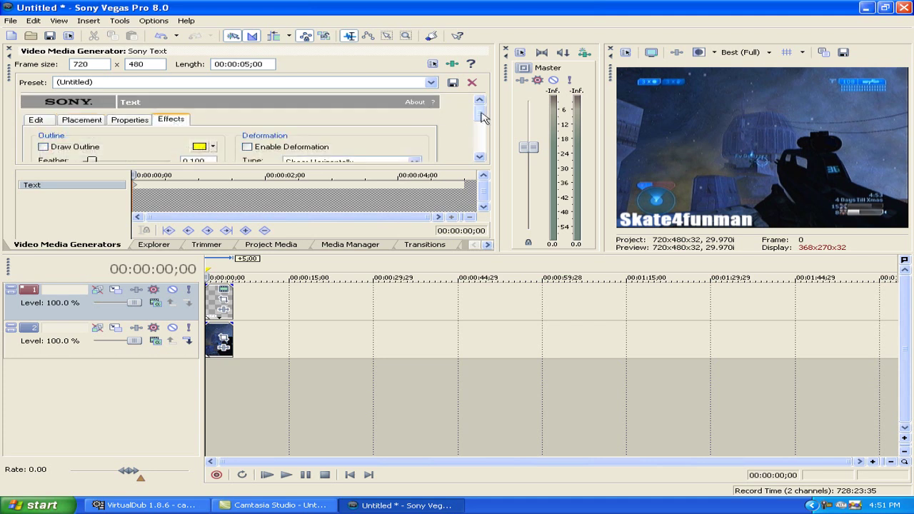
scroll(480, 129, "down", 1)
Change the title's outline colour to dark maroon (R45 G0 B13).
left_click(215, 116)
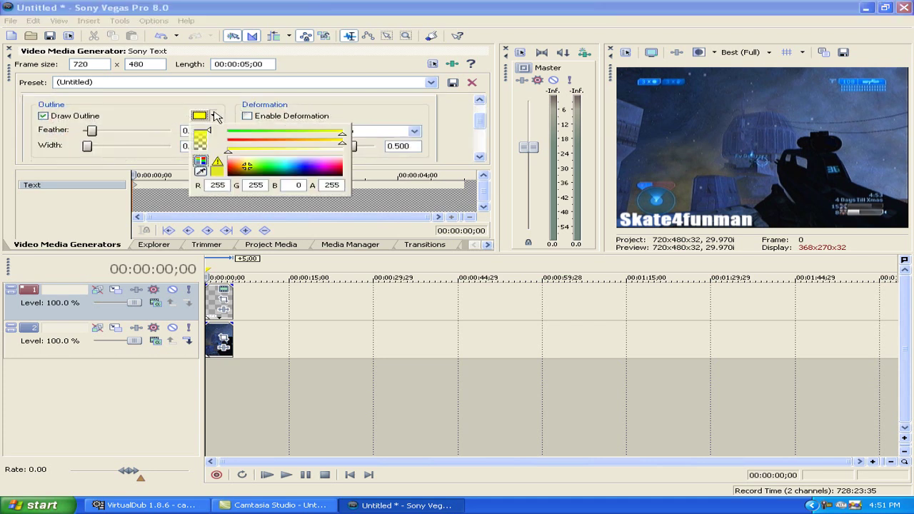
left_click(318, 175)
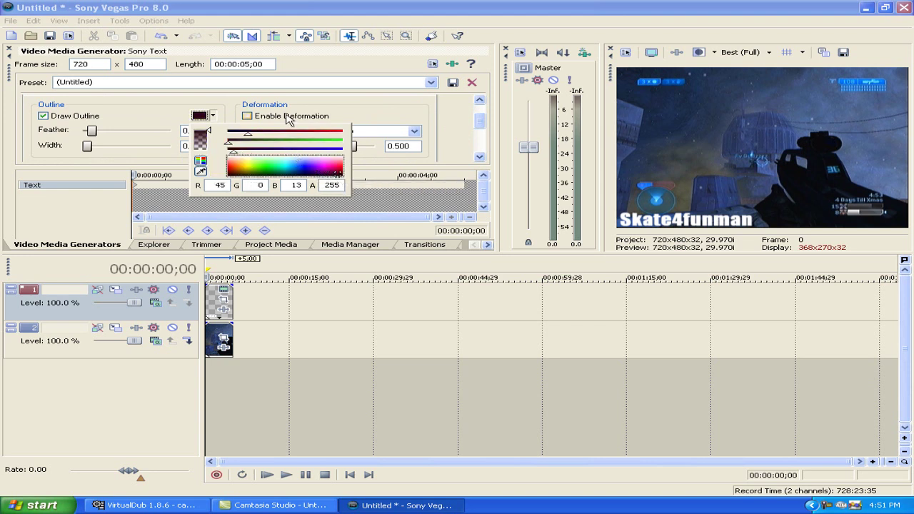
left_click(341, 109)
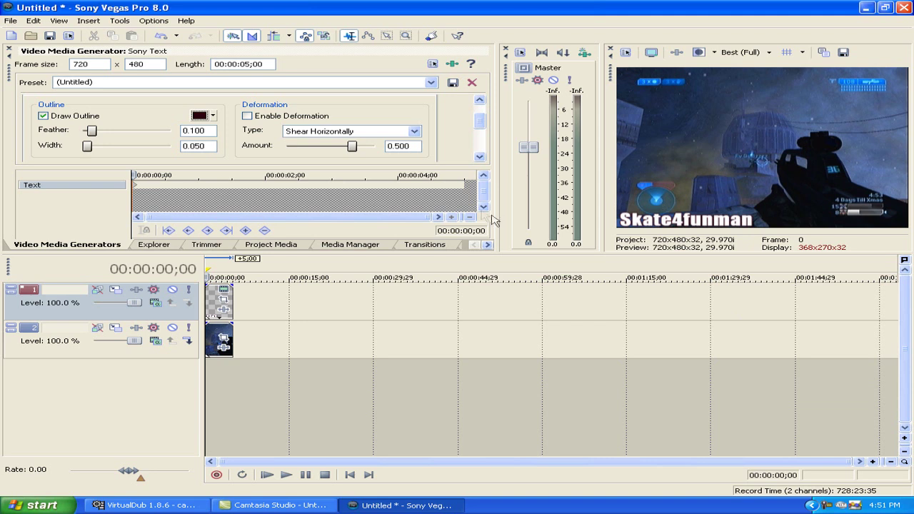
Close the text generator and browse Video FX to the Color Balance presets.
left_click(10, 52)
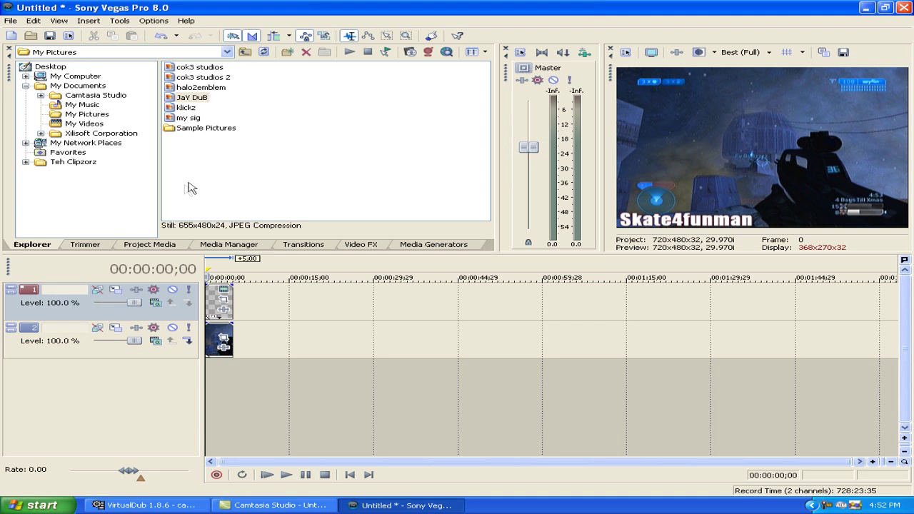
left_click(359, 245)
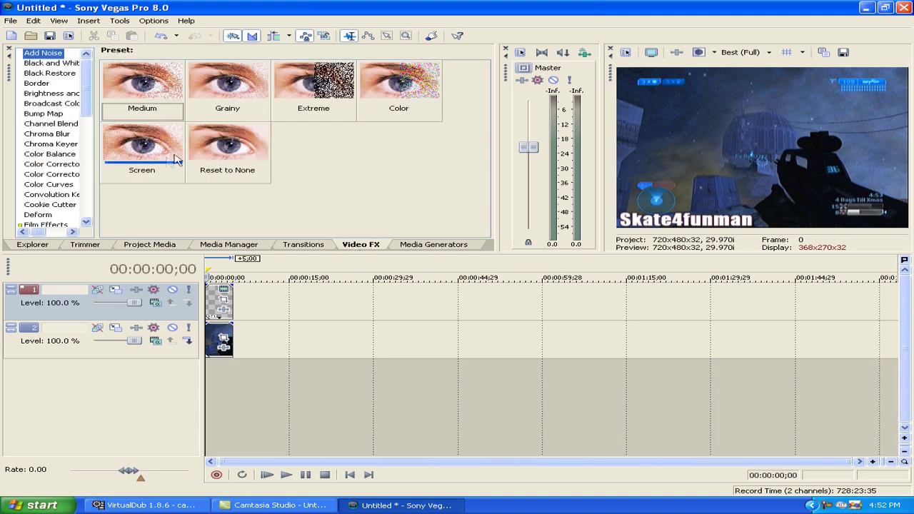
left_click(78, 107)
scroll(82, 113, "down", 4)
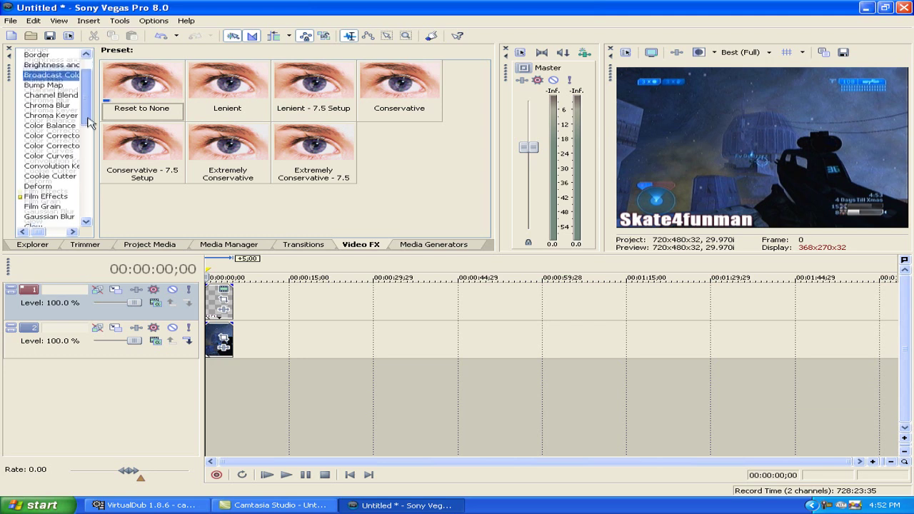
left_click(64, 128)
left_click(50, 120)
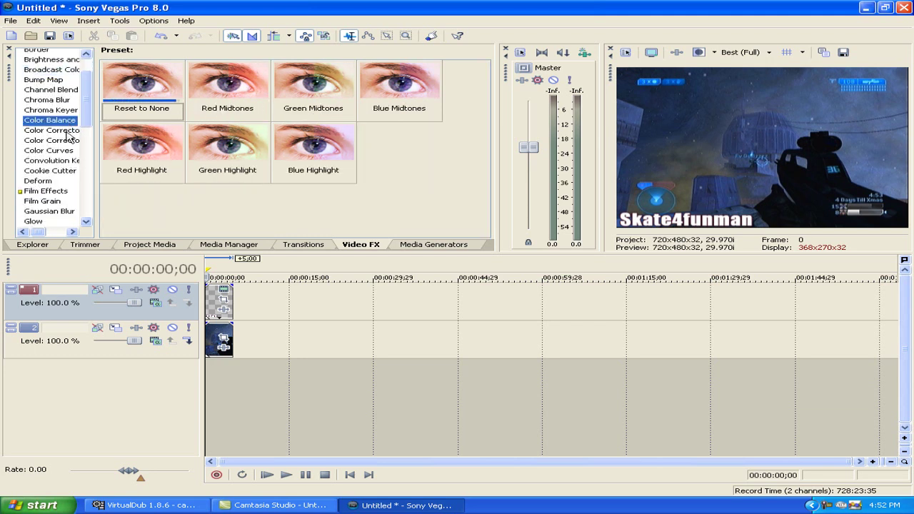
Try Blue and Red Highlight colour balance, remove both, and keep Green Midtones on the still.
left_click_drag(313, 153, 223, 335)
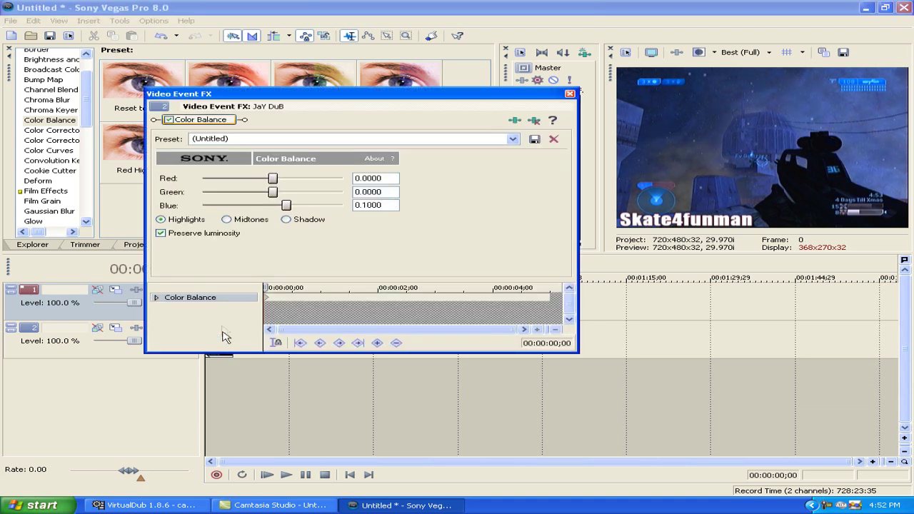
right_click(175, 127)
left_click(209, 165)
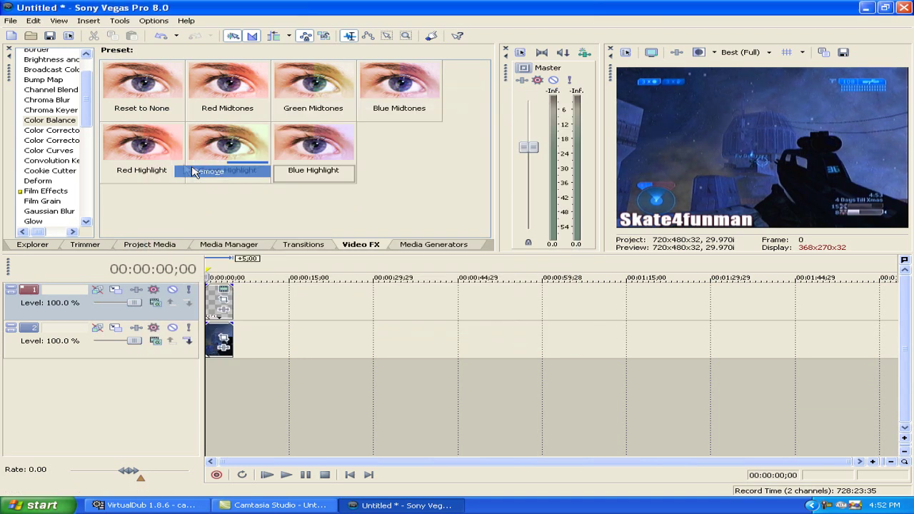
left_click_drag(147, 175, 222, 344)
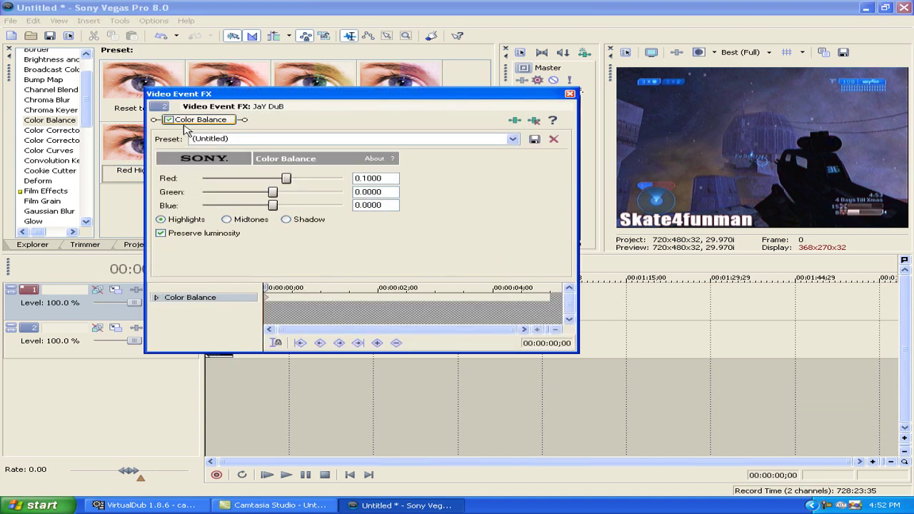
right_click(188, 121)
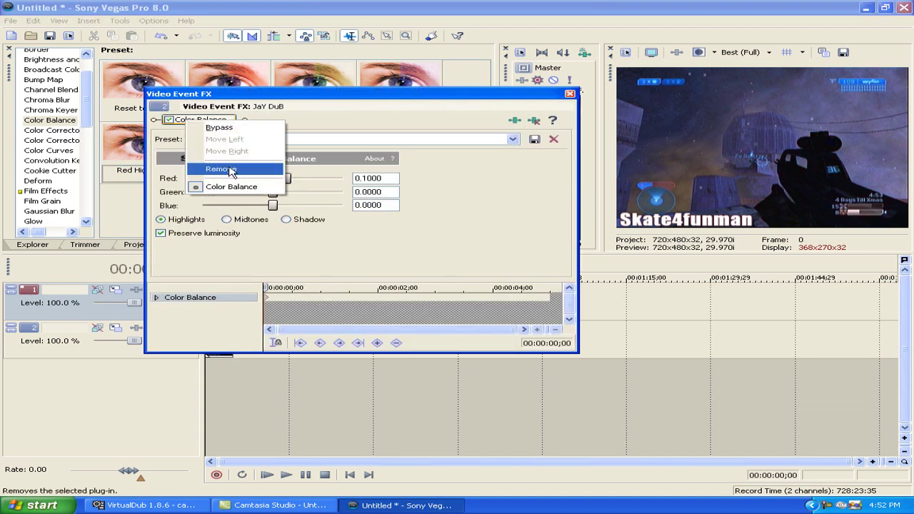
left_click(221, 170)
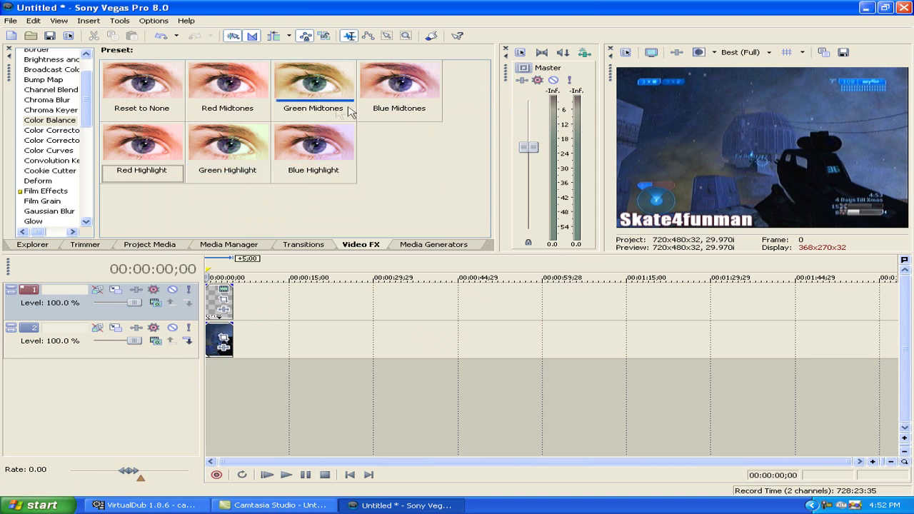
left_click_drag(318, 93, 214, 336)
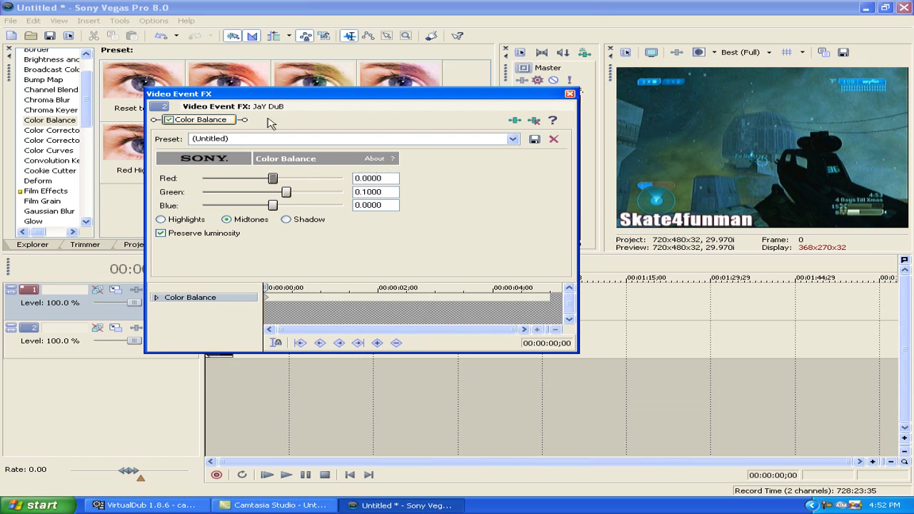
Close the effect settings and show the Lens Flare presets.
left_click(570, 93)
left_click_drag(89, 124, 89, 157)
left_click(41, 159)
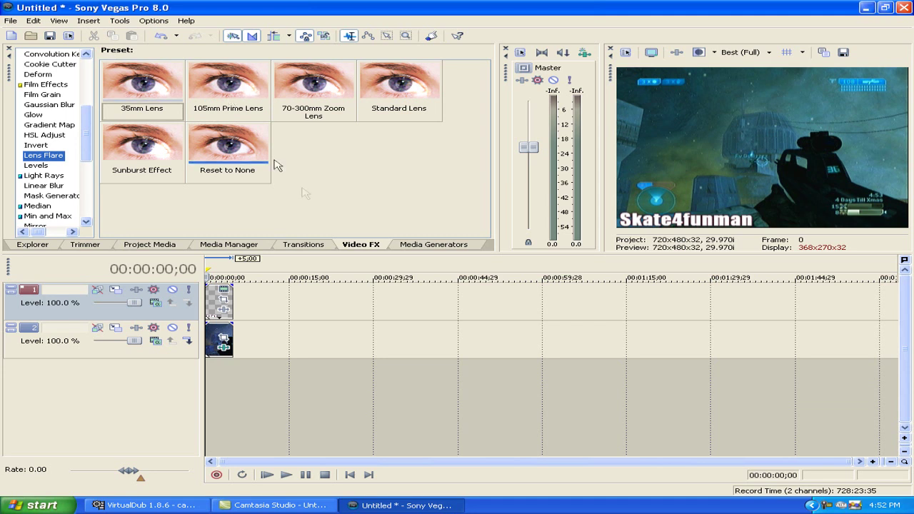
Add the Sunburst lens flare to the still with light position X 1.000, Y 1.000.
left_click_drag(172, 154, 220, 346)
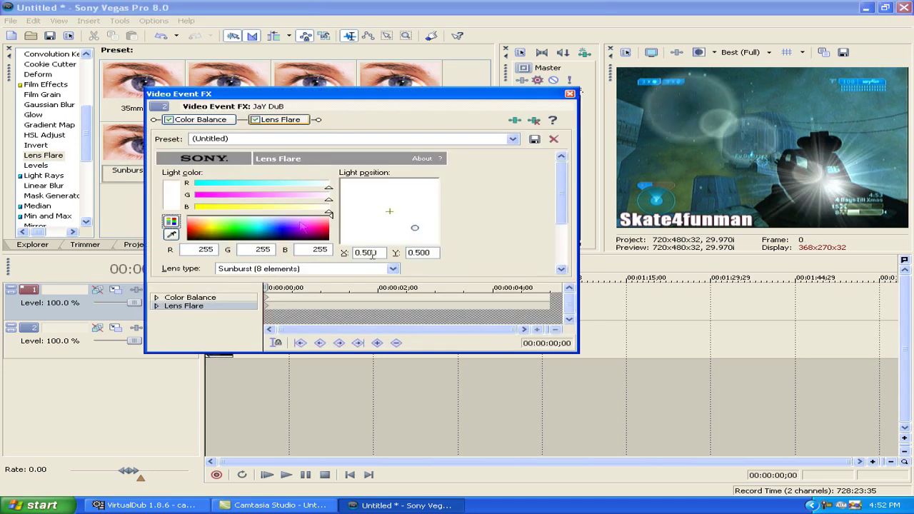
left_click_drag(415, 230, 442, 247)
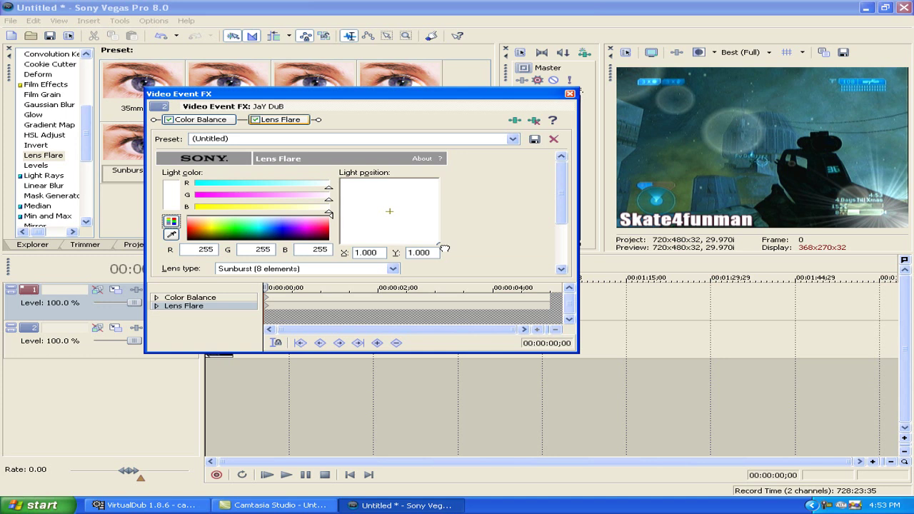
left_click(569, 94)
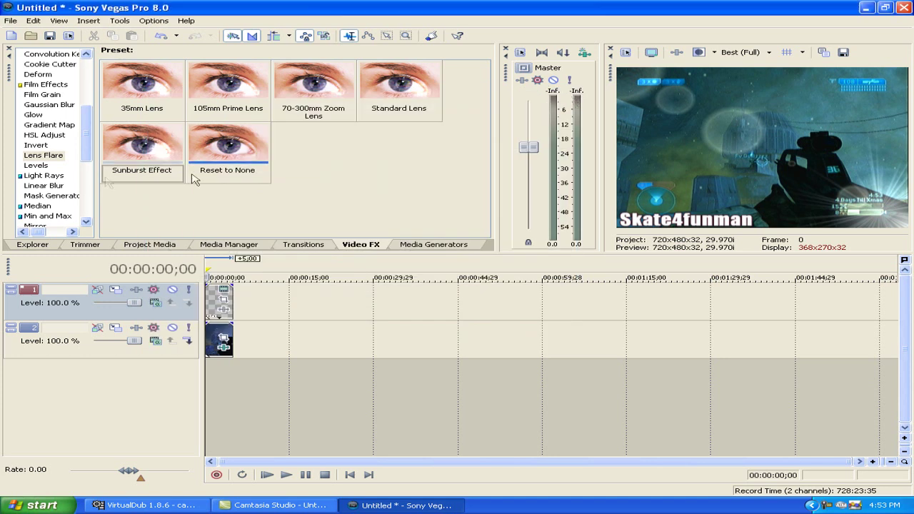
Apply Moderate Light Rays to the still with sensitivity 1.000 and strength about 0.732.
left_click(50, 176)
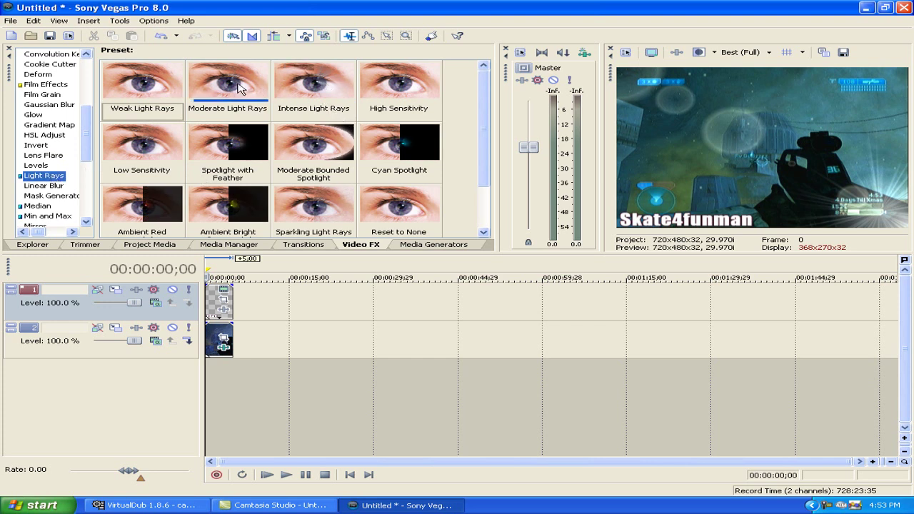
left_click_drag(228, 89, 230, 341)
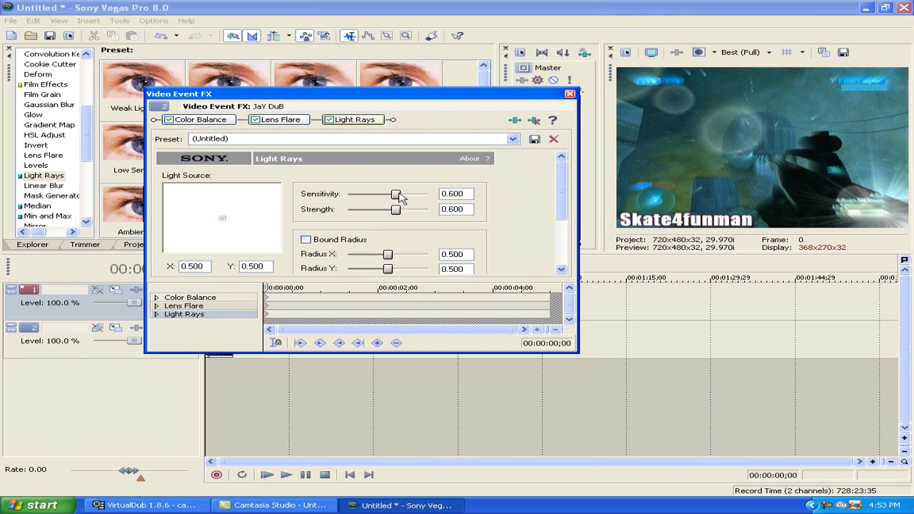
left_click_drag(401, 193, 459, 194)
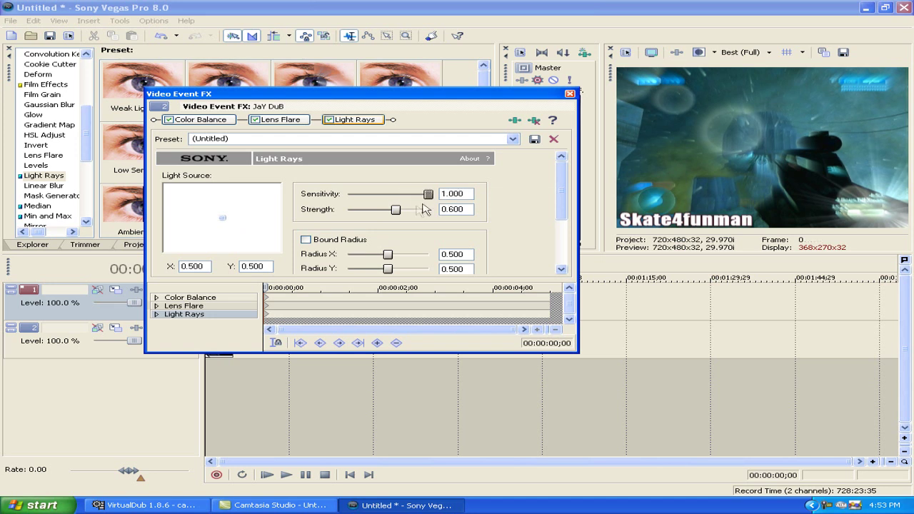
left_click_drag(397, 211, 407, 211)
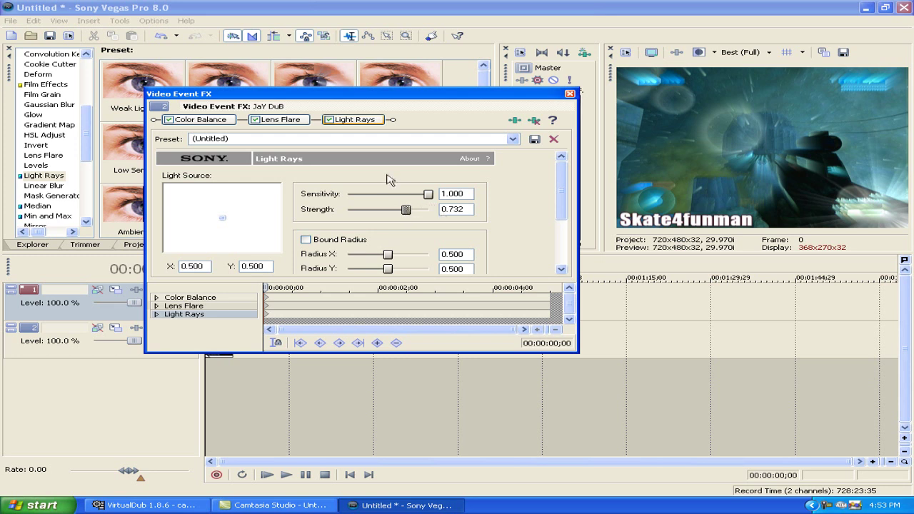
left_click(570, 94)
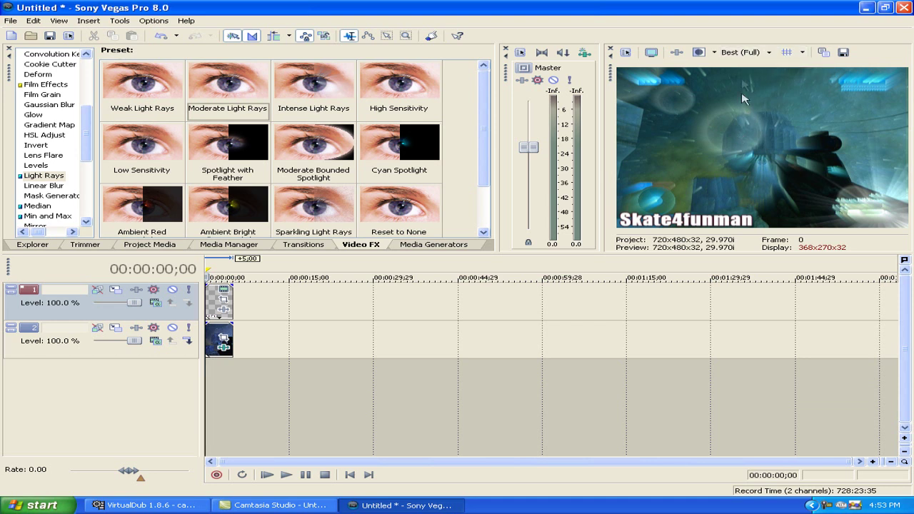
left_click(747, 54)
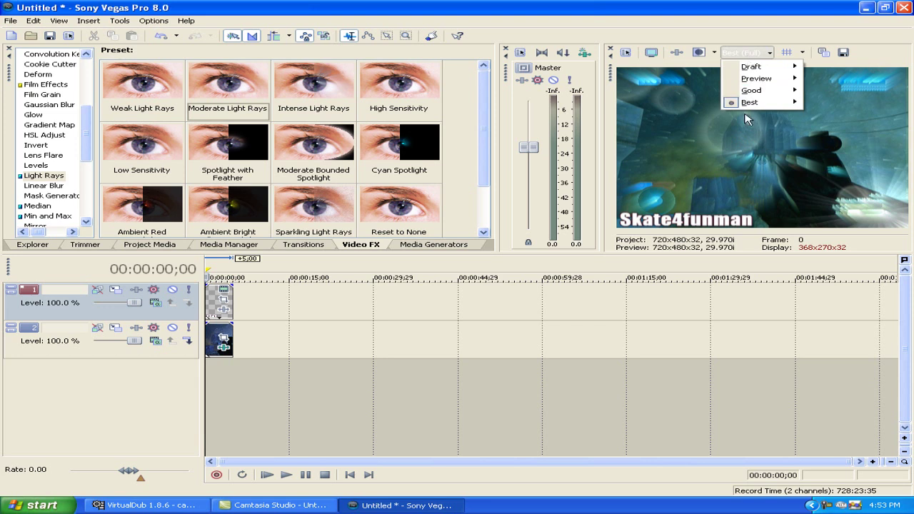
mouse_move(745, 110)
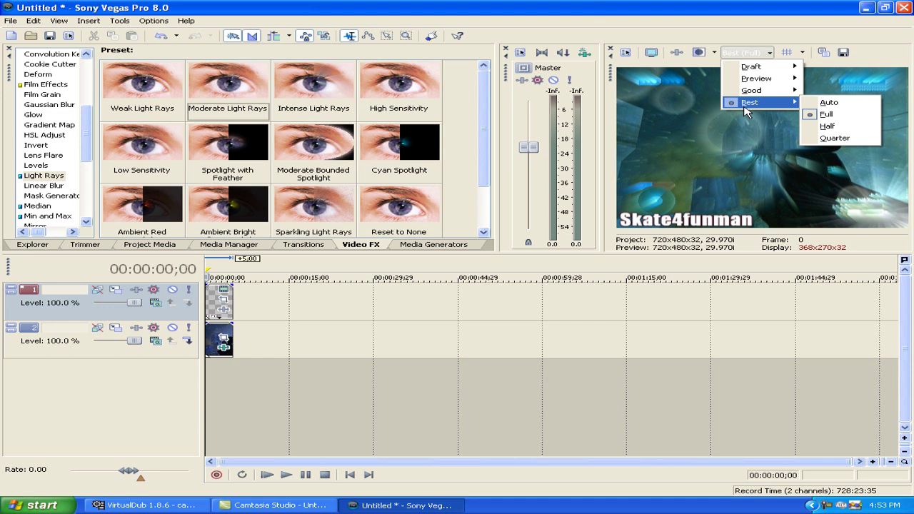
left_click(747, 56)
left_click(748, 58)
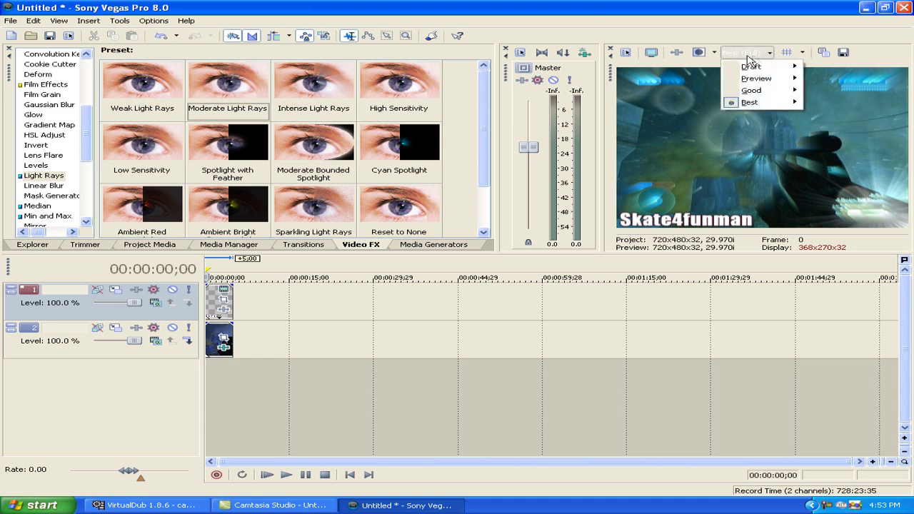
mouse_move(759, 71)
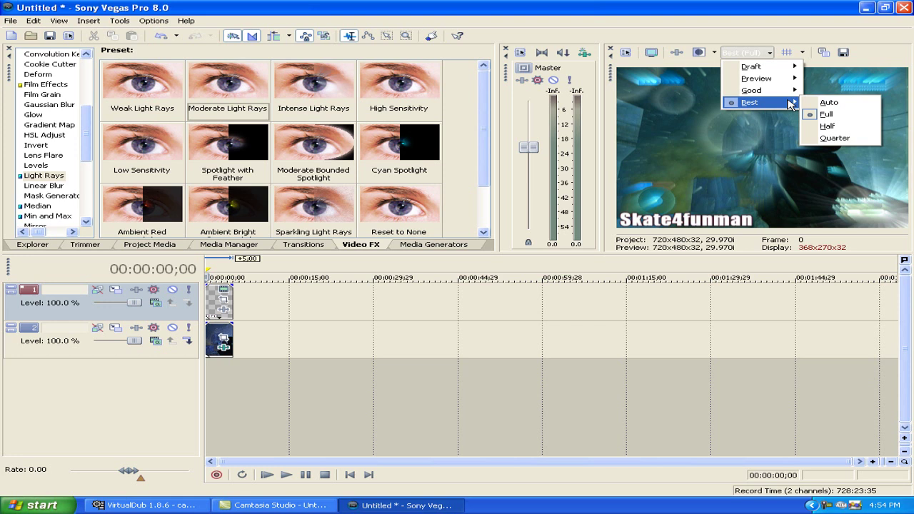
left_click(822, 115)
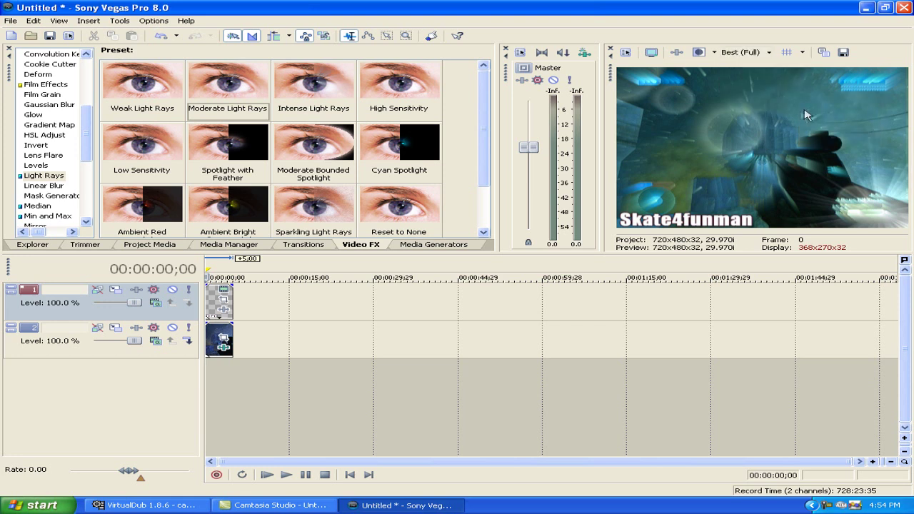
Save the current frame as a snapshot image named Skate4funman.jpg.
left_click(846, 53)
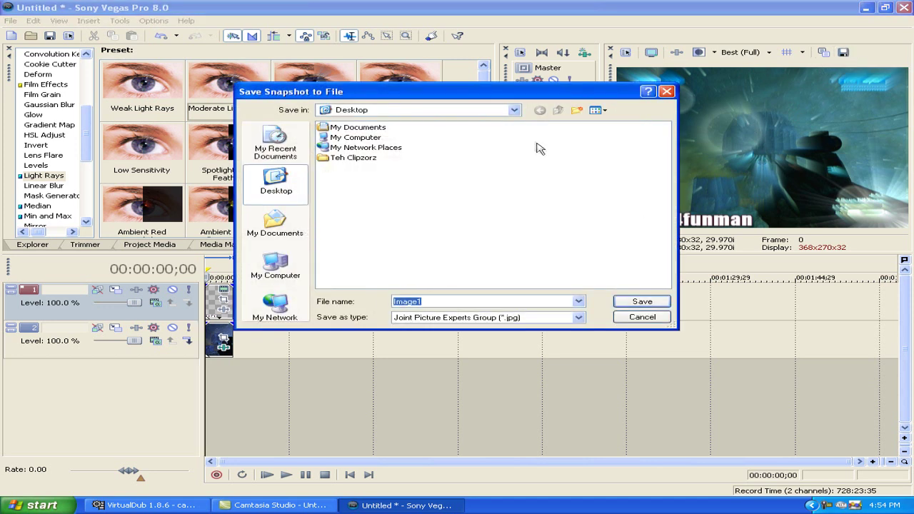
key("BackSpace")
left_click(659, 307)
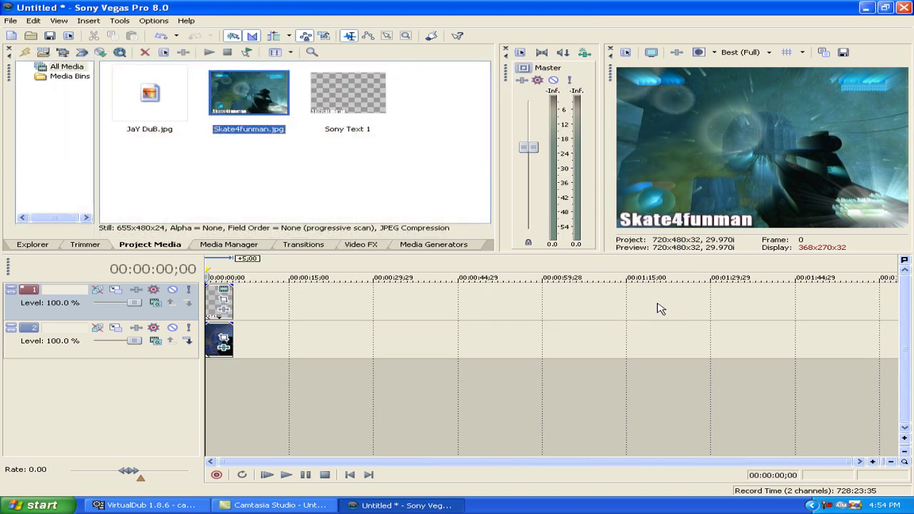
Quit Vegas without saving the project and open Skate4funman.jpg from the desktop.
left_click(903, 7)
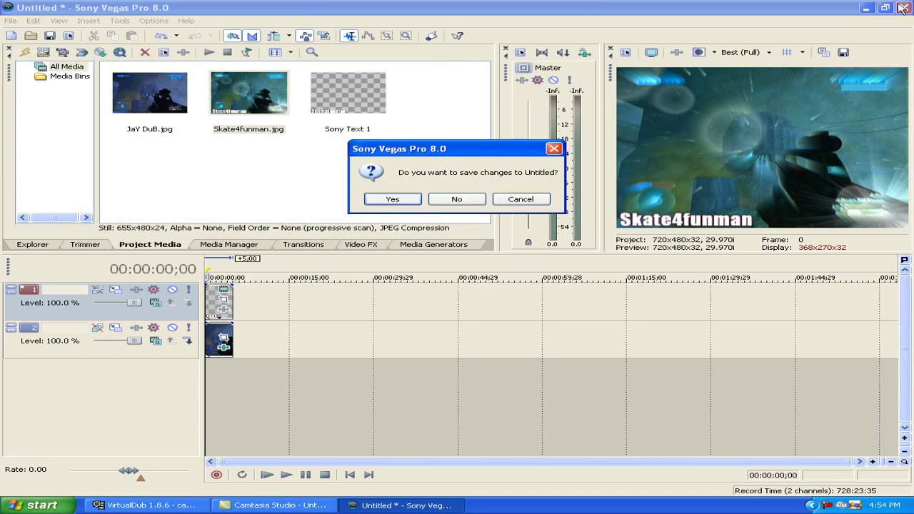
left_click(466, 204)
double_click(34, 317)
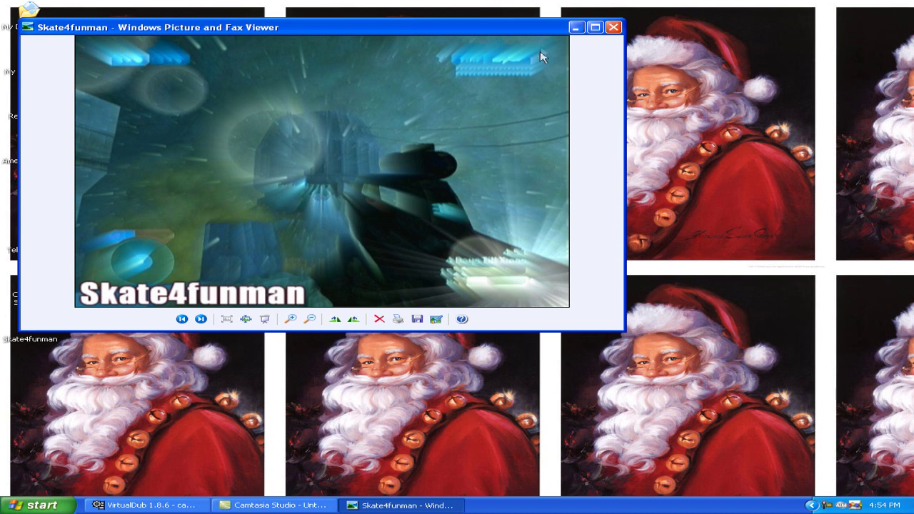
Close the Skate4funman image in Windows Picture and Fax Viewer.
left_click(614, 28)
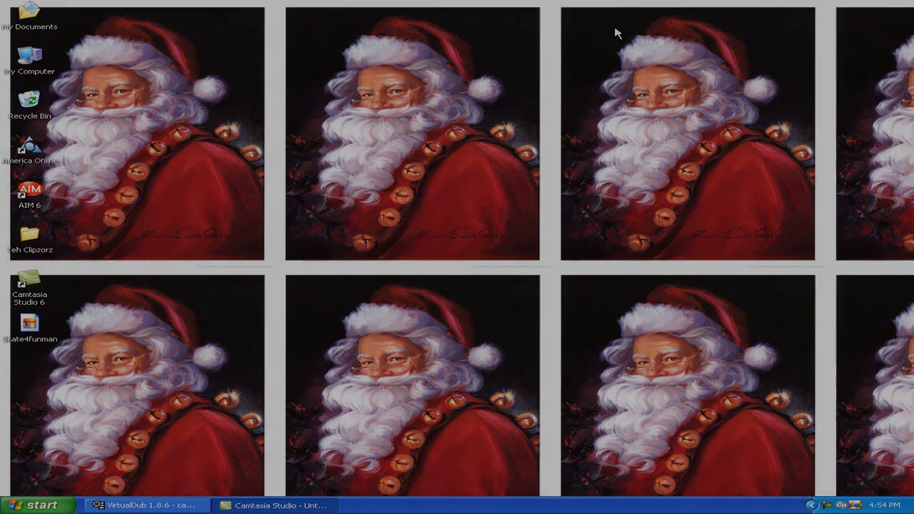